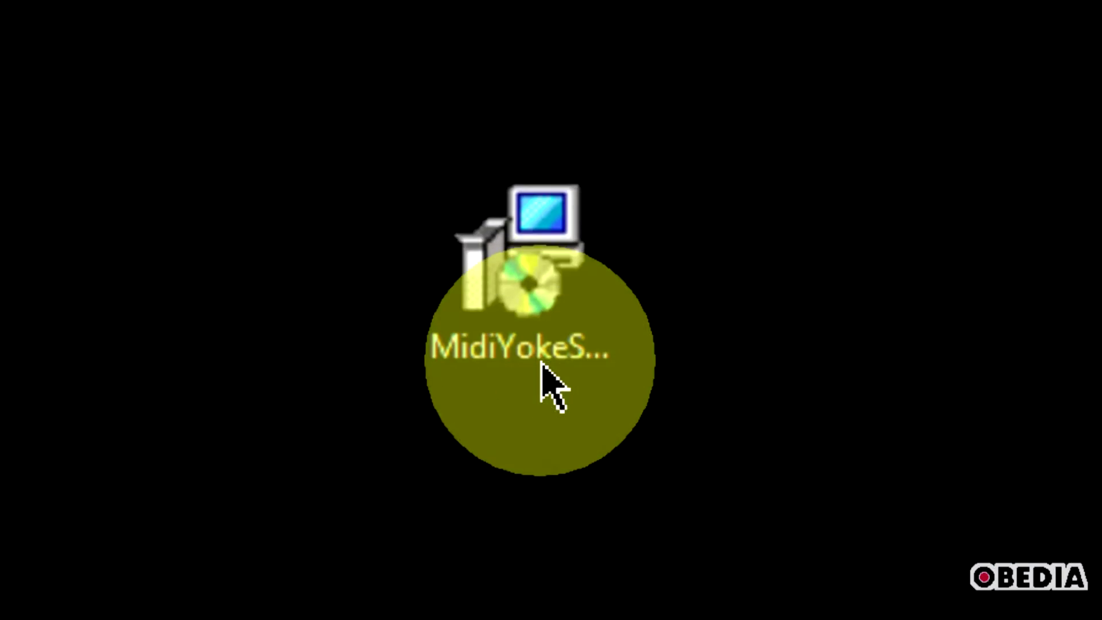
Select the MidiYokeSetup installer file on the desktop
{"action": "left_click", "coordinate": [555, 327]}
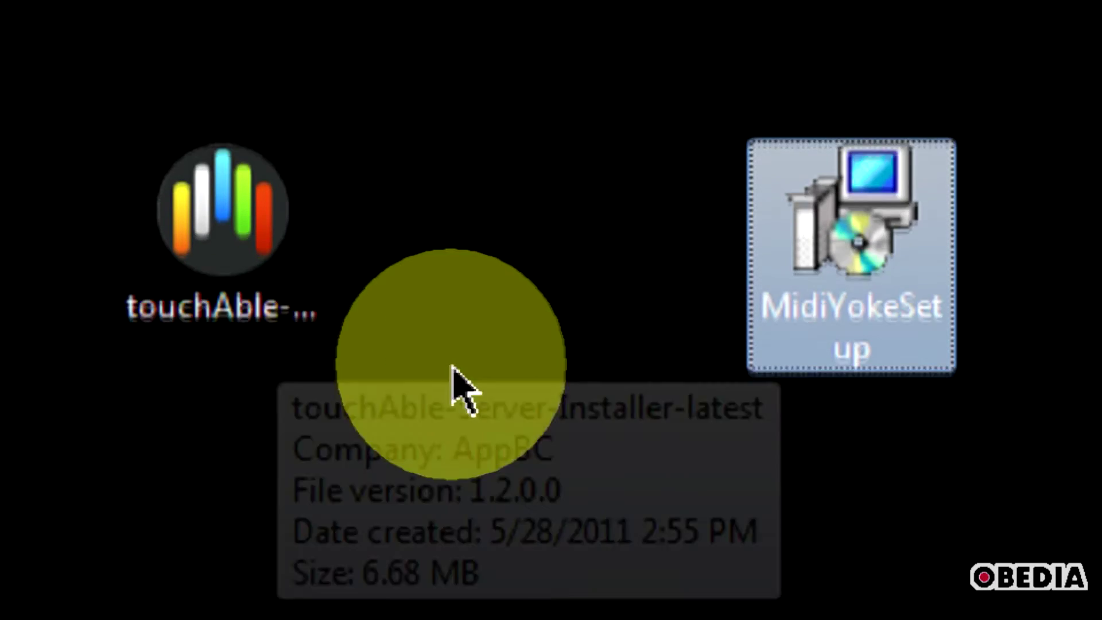
{"action": "left_click", "coordinate": [442, 384]}
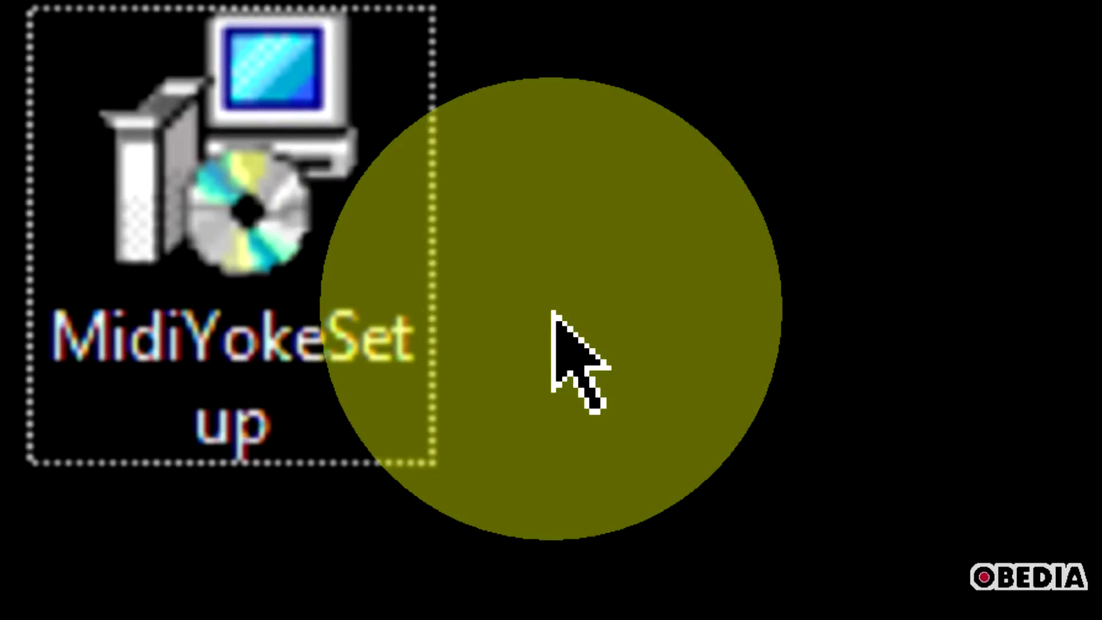
{"action": "double_click", "coordinate": [186, 244]}
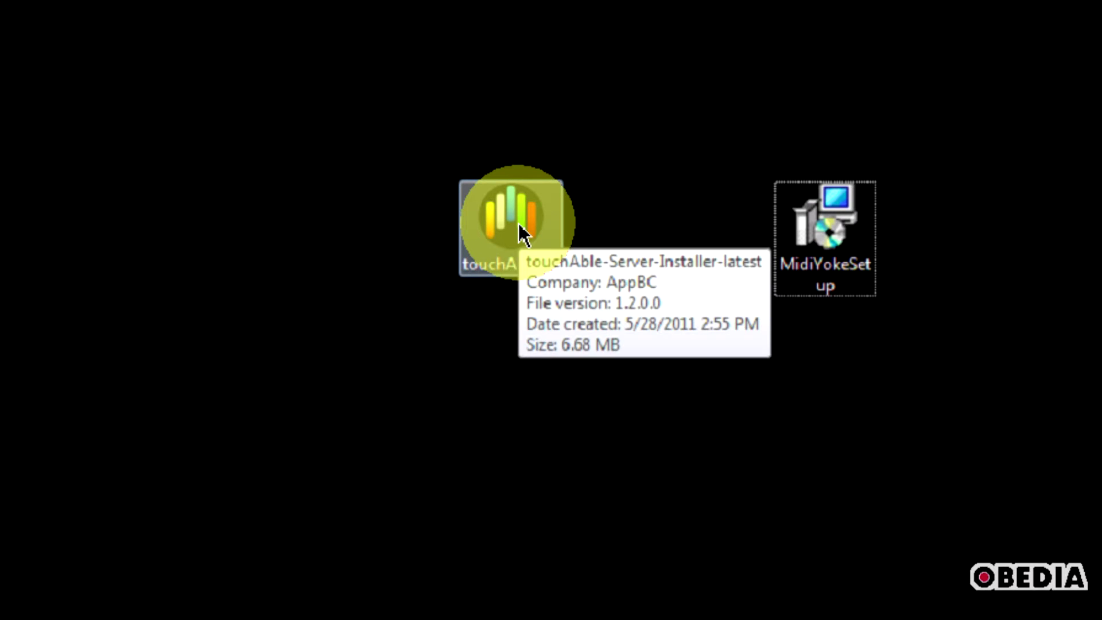
Run the touchAble Server installer, then abort its setup wizard
{"action": "double_click", "coordinate": [520, 231]}
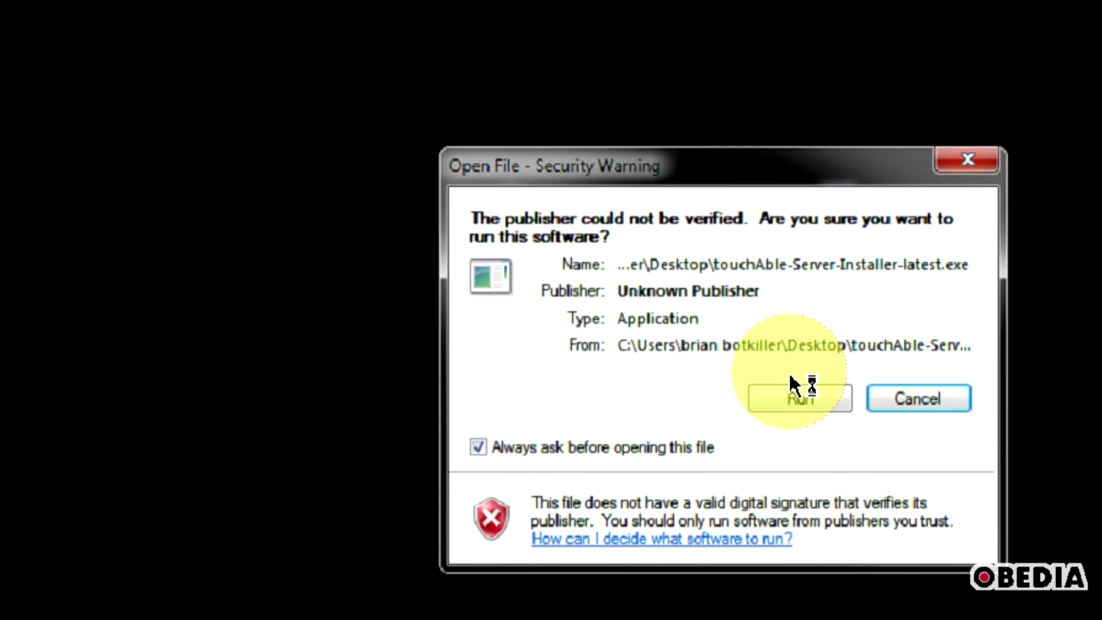
{"action": "left_click", "coordinate": [808, 399]}
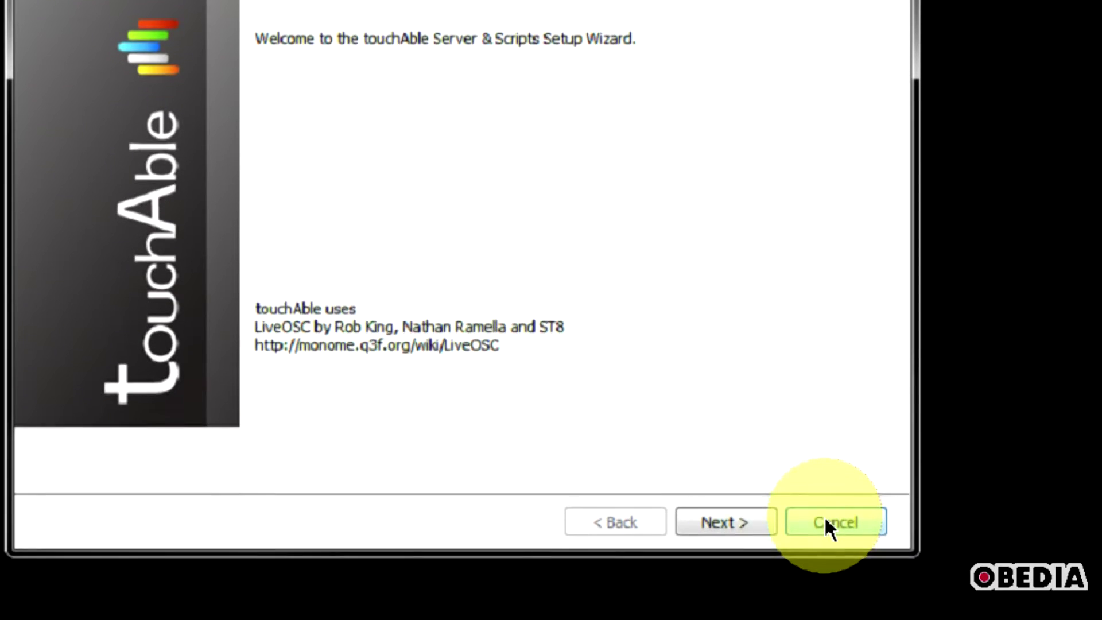
{"action": "left_click", "coordinate": [824, 523]}
{"action": "left_click", "coordinate": [488, 287]}
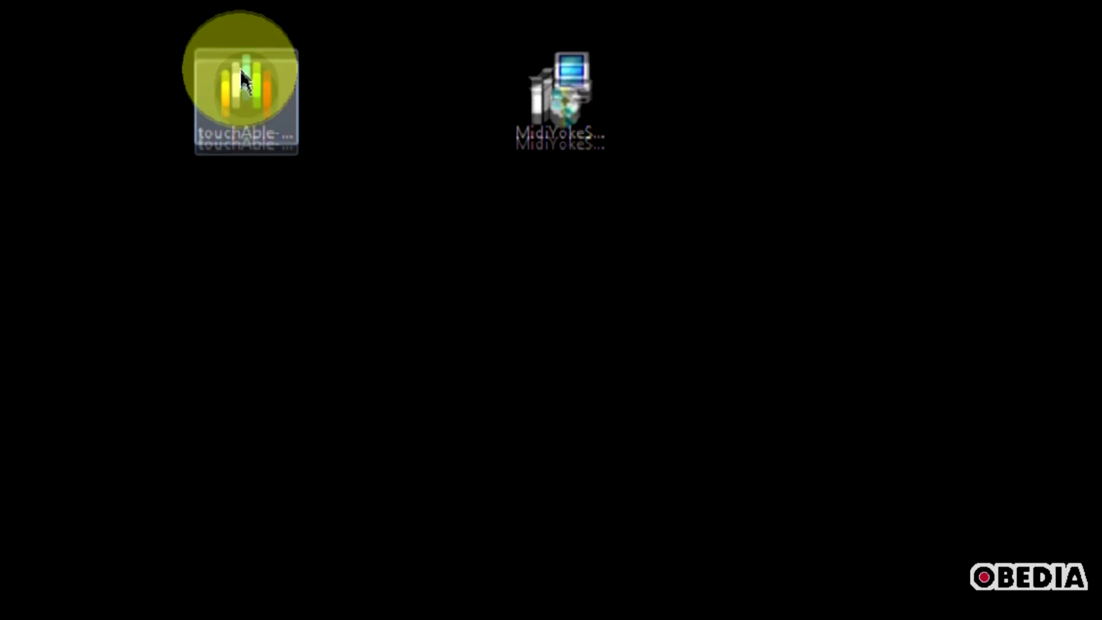
Run the MIDI Yoke installer and exit its setup wizard unfinished
{"action": "double_click", "coordinate": [568, 127]}
{"action": "left_click", "coordinate": [548, 310]}
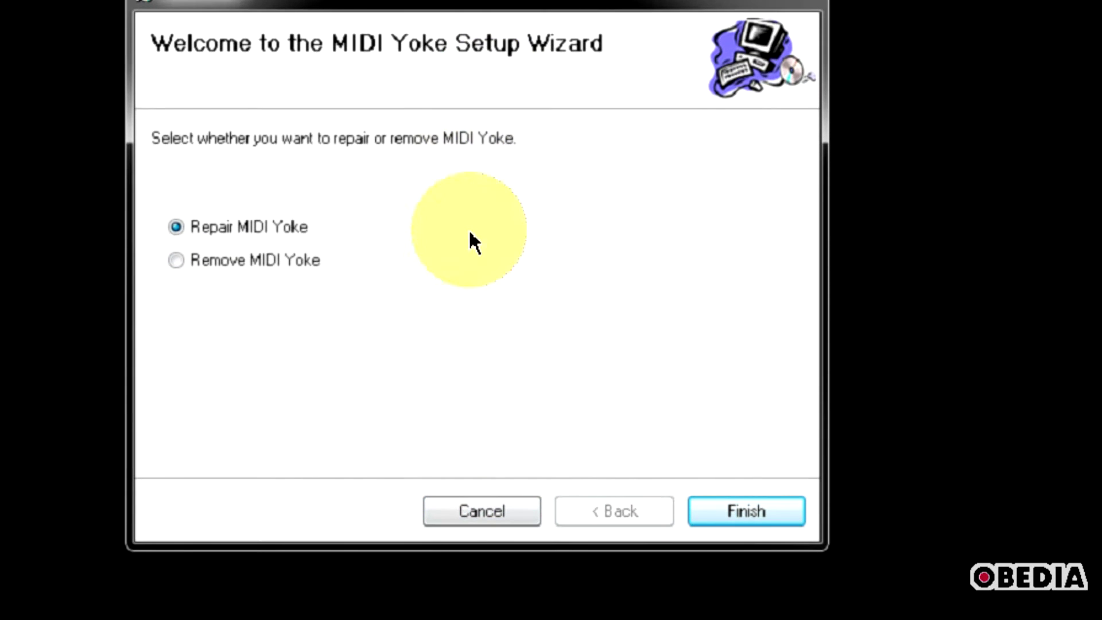
{"action": "left_click", "coordinate": [472, 493]}
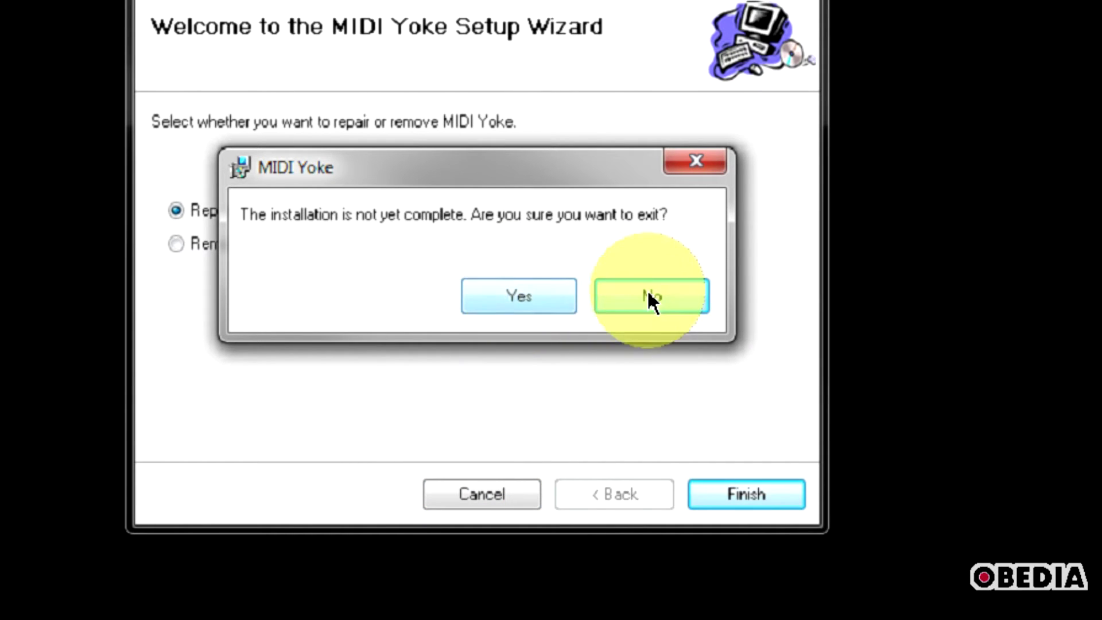
{"action": "left_click", "coordinate": [534, 302]}
{"action": "left_click", "coordinate": [743, 494]}
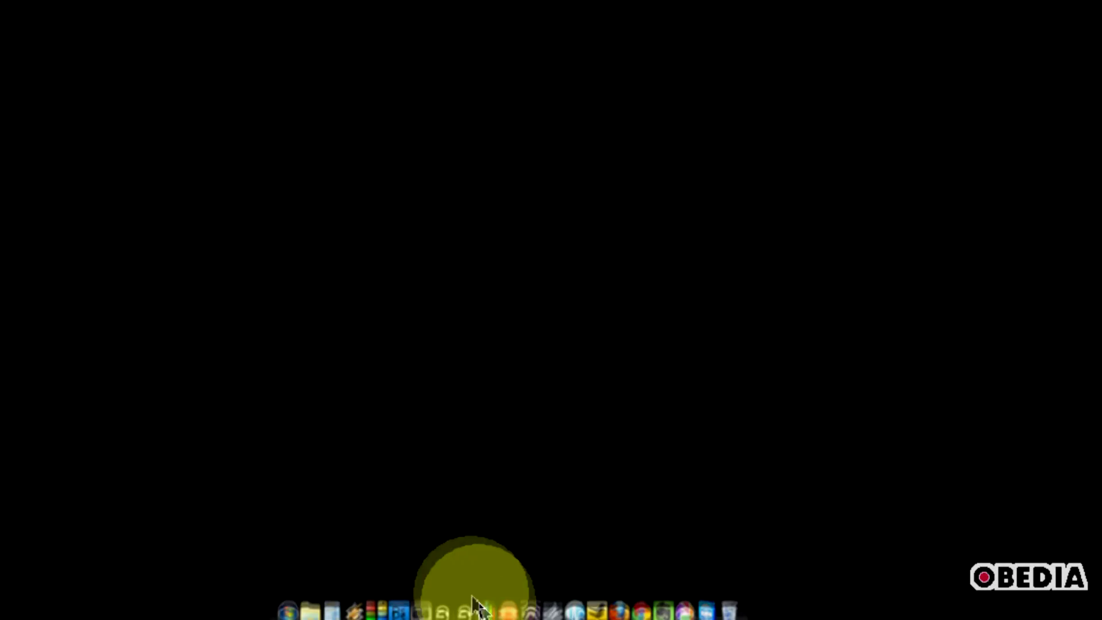
Launch touchAble Server and move its window higher on screen
{"action": "left_click", "coordinate": [488, 592]}
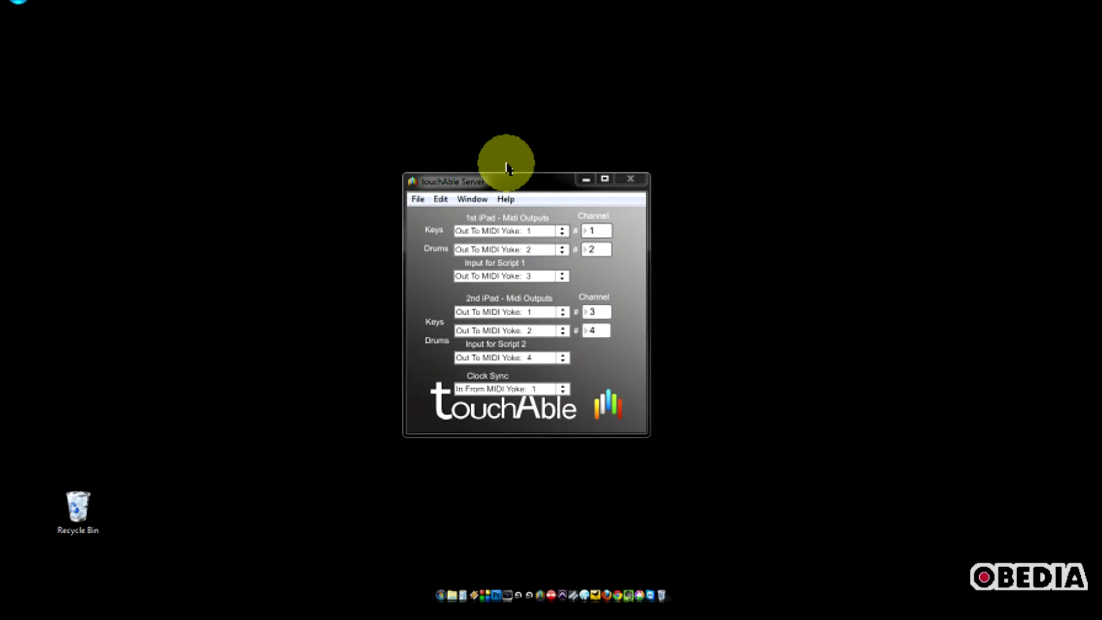
{"action": "left_click_drag", "start_coordinate": [497, 182], "coordinate": [492, 117]}
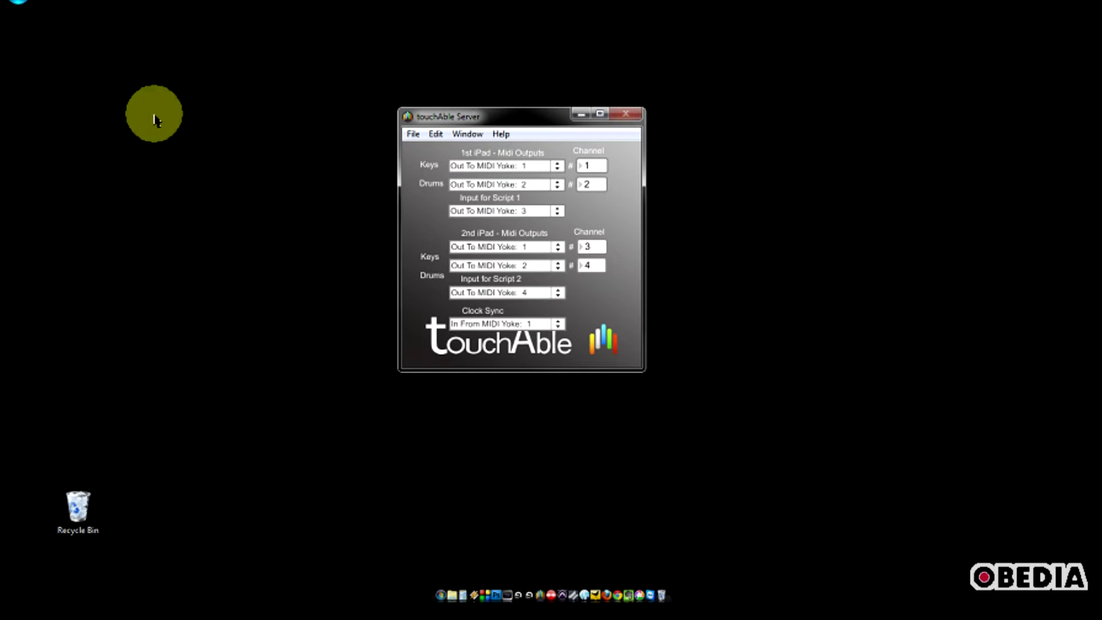
{"action": "left_click", "coordinate": [19, 3]}
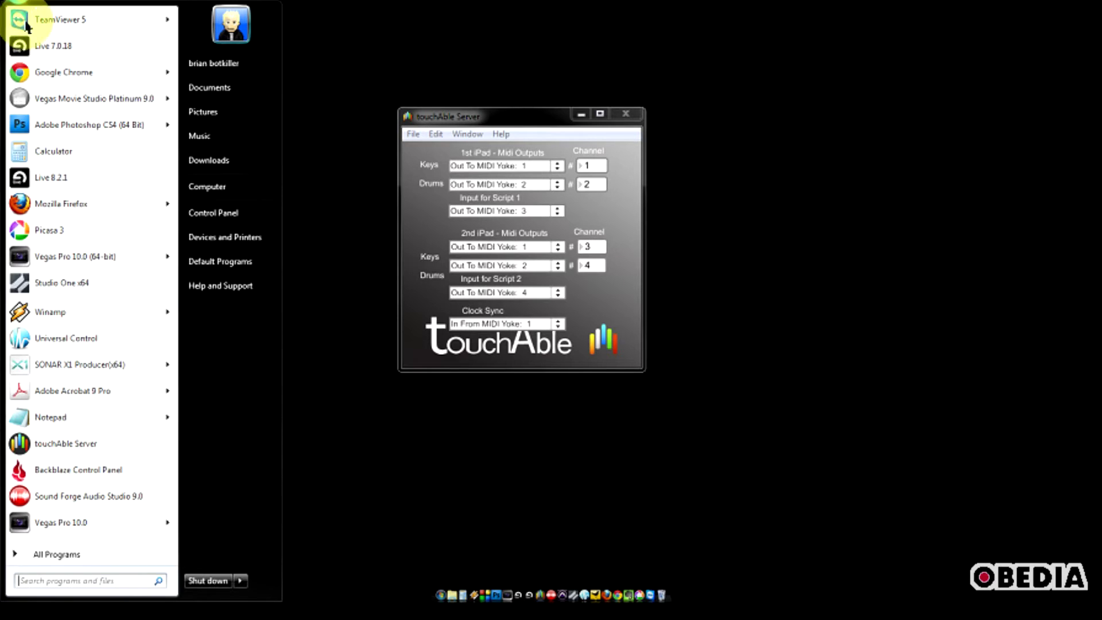
Open Command Prompt by searching 'cmd' and run ipconfig
{"action": "left_click", "coordinate": [80, 582]}
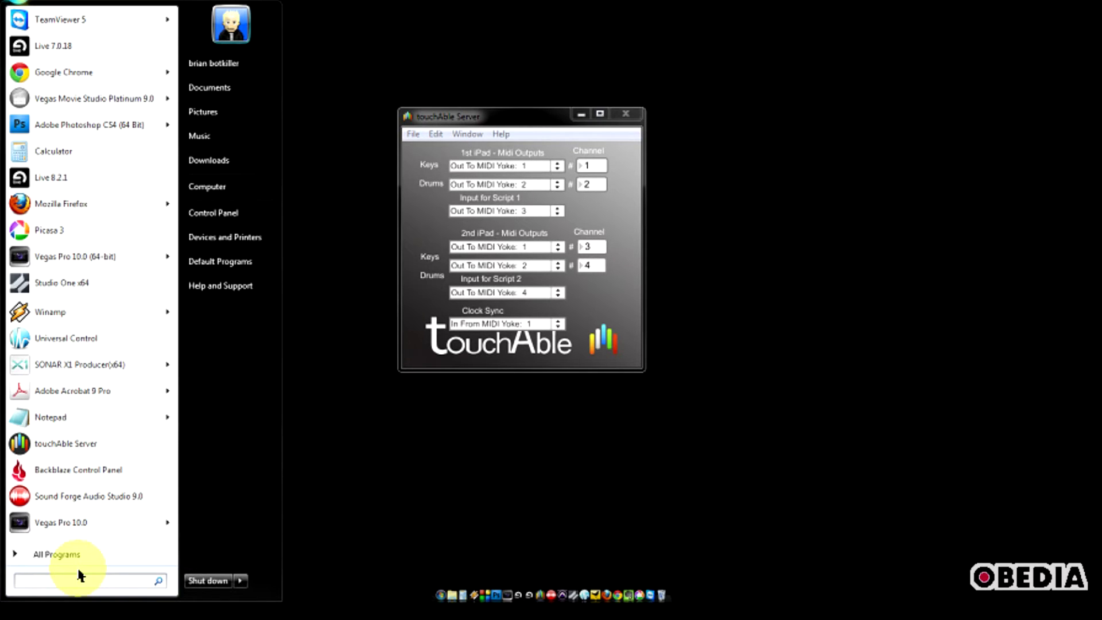
{"action": "type", "text": "cmd"}
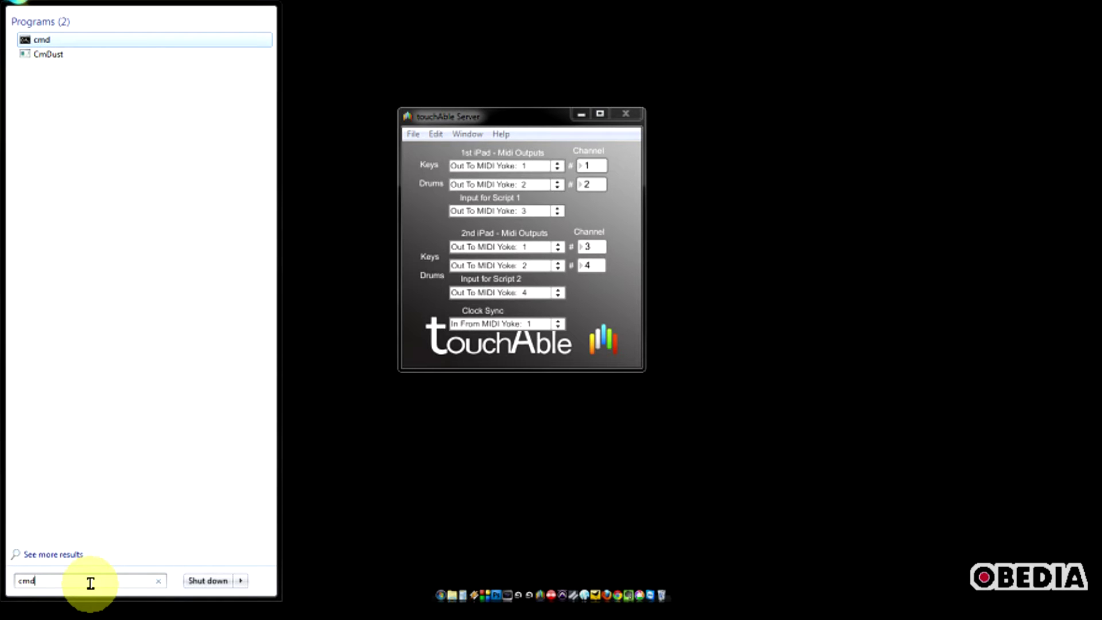
{"action": "key", "text": "Return"}
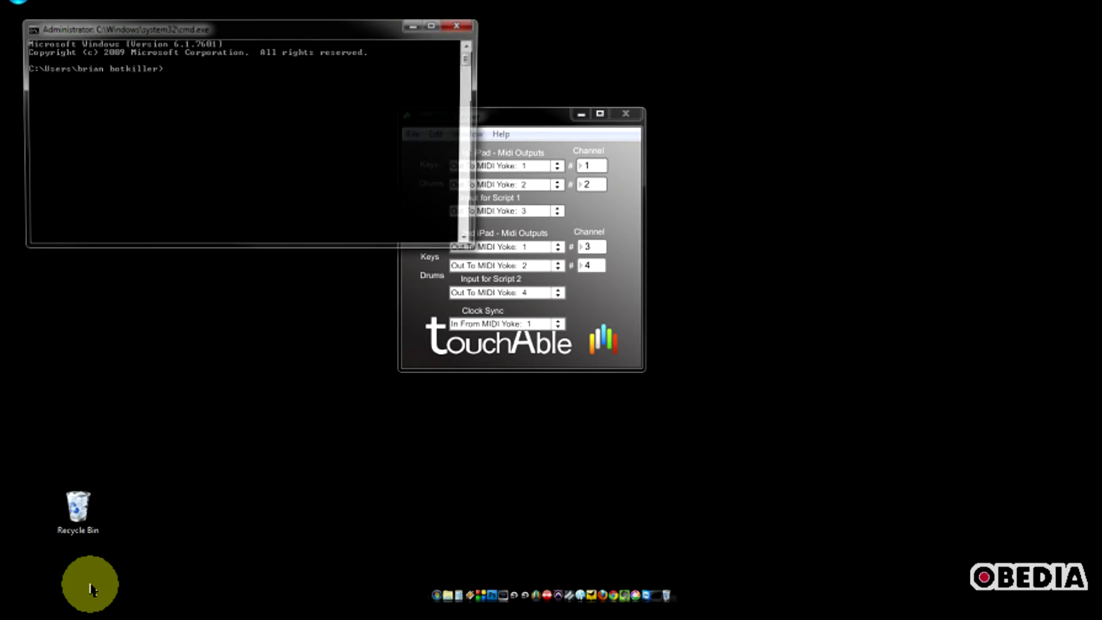
{"action": "left_click_drag", "start_coordinate": [210, 24], "coordinate": [332, 137]}
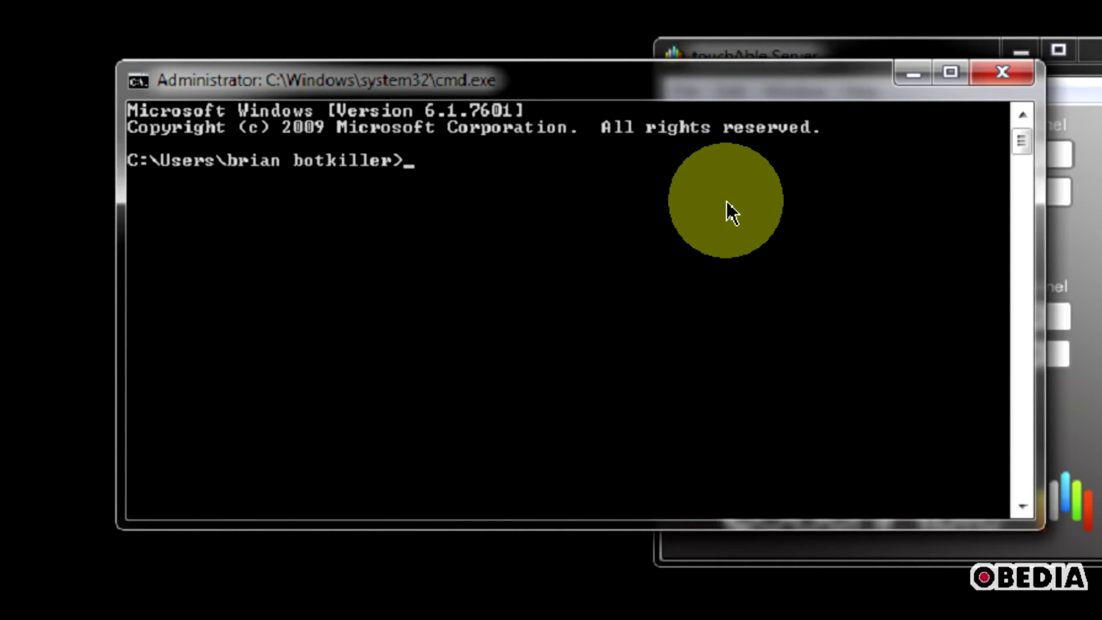
{"action": "type", "text": "ipconfig"}
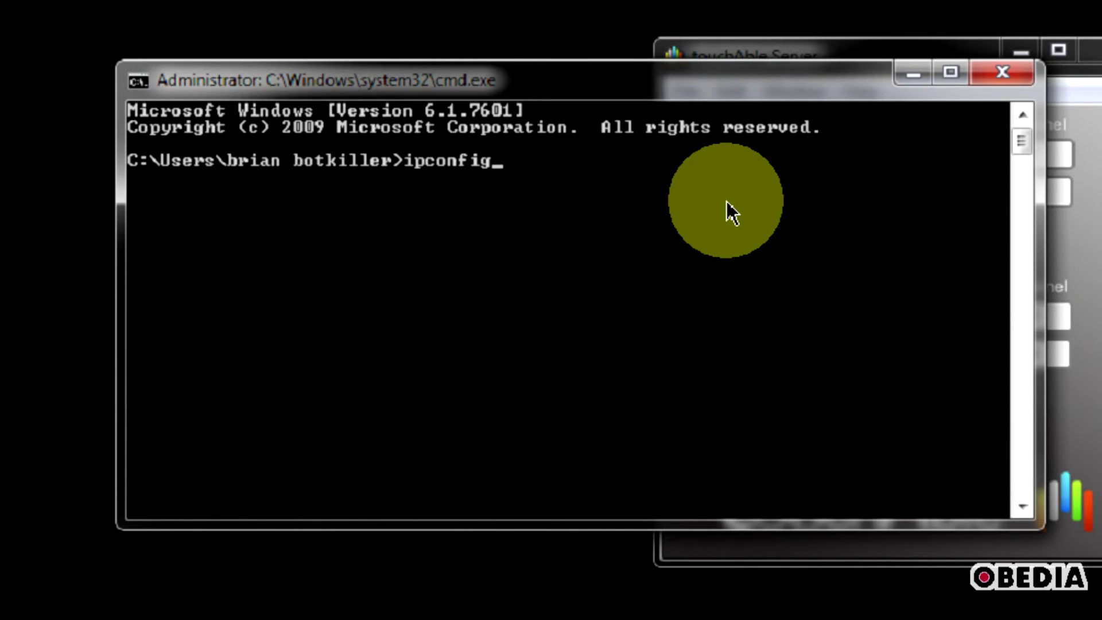
{"action": "key", "text": "Return"}
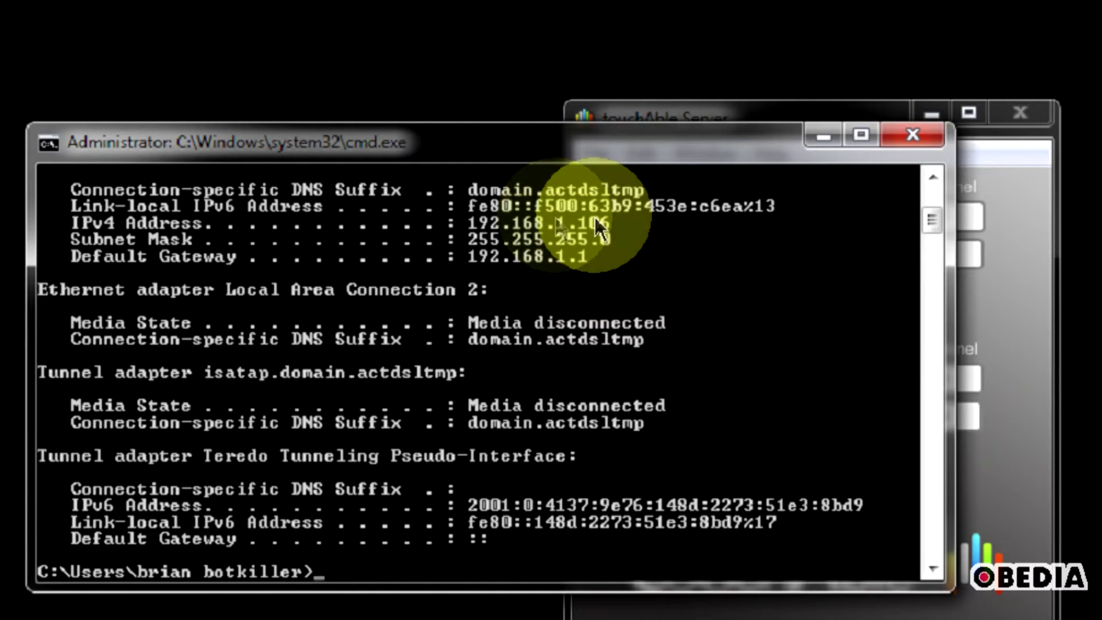
Close Command Prompt, bring touchAble Server to the front, and launch Ableton Live
{"action": "left_click", "coordinate": [939, 138]}
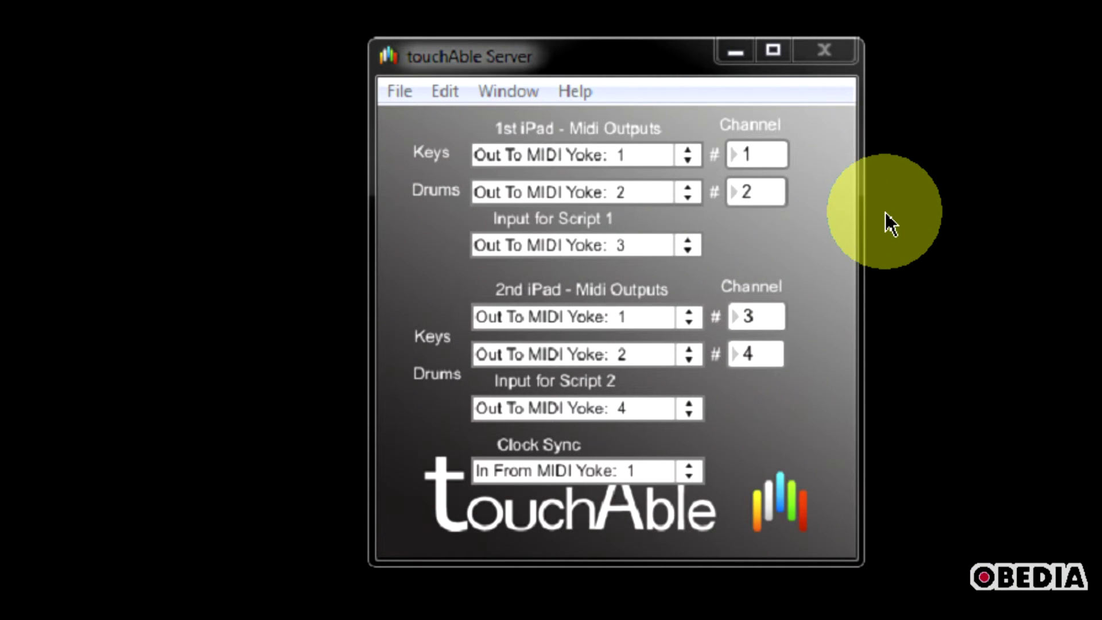
{"action": "left_click", "coordinate": [840, 147]}
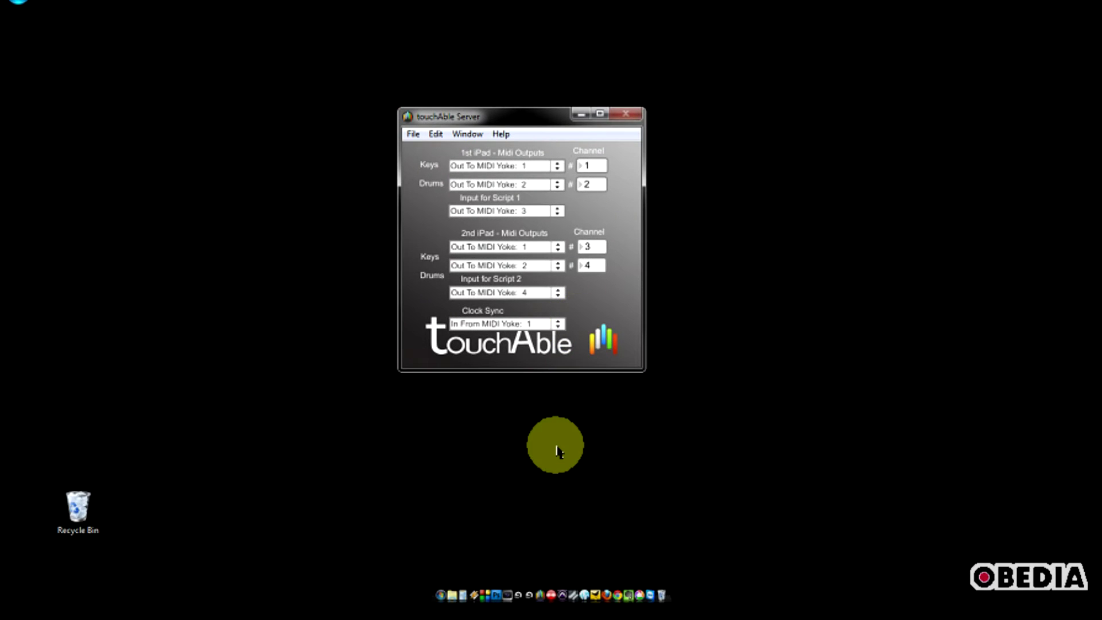
{"action": "left_click", "coordinate": [533, 590]}
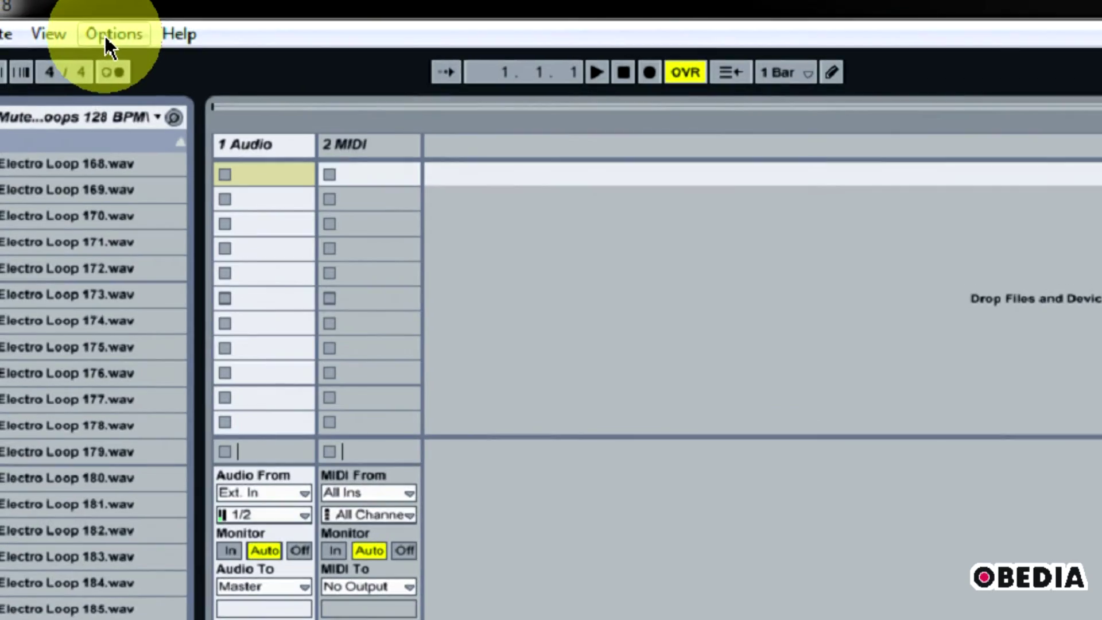
Open Ableton Live's Preferences from the Options menu
{"action": "left_click", "coordinate": [112, 34]}
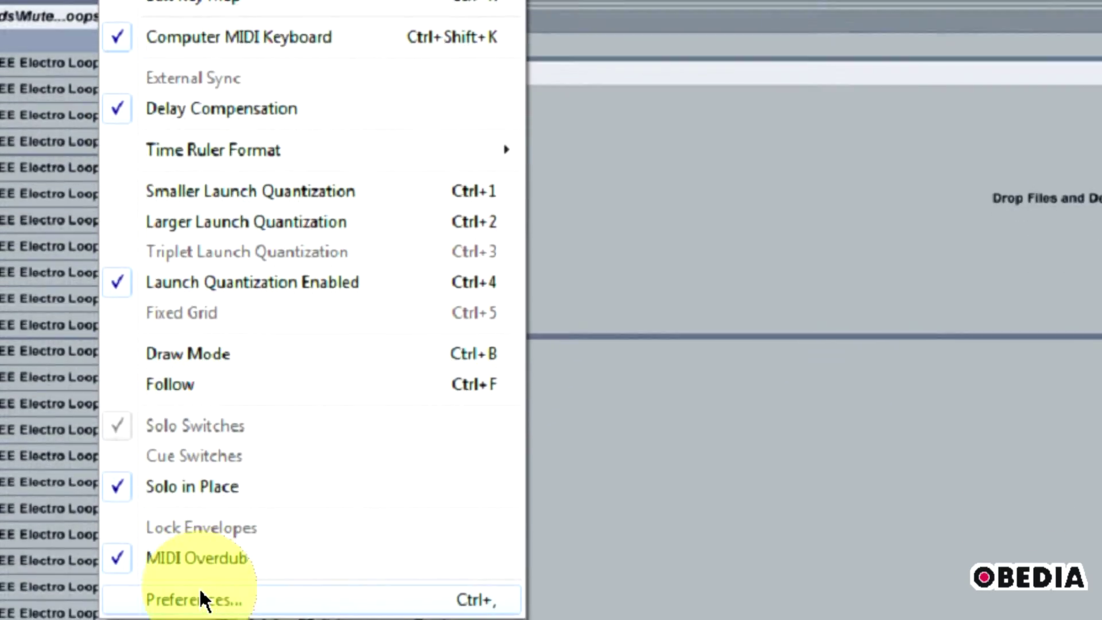
{"action": "left_click", "coordinate": [201, 577]}
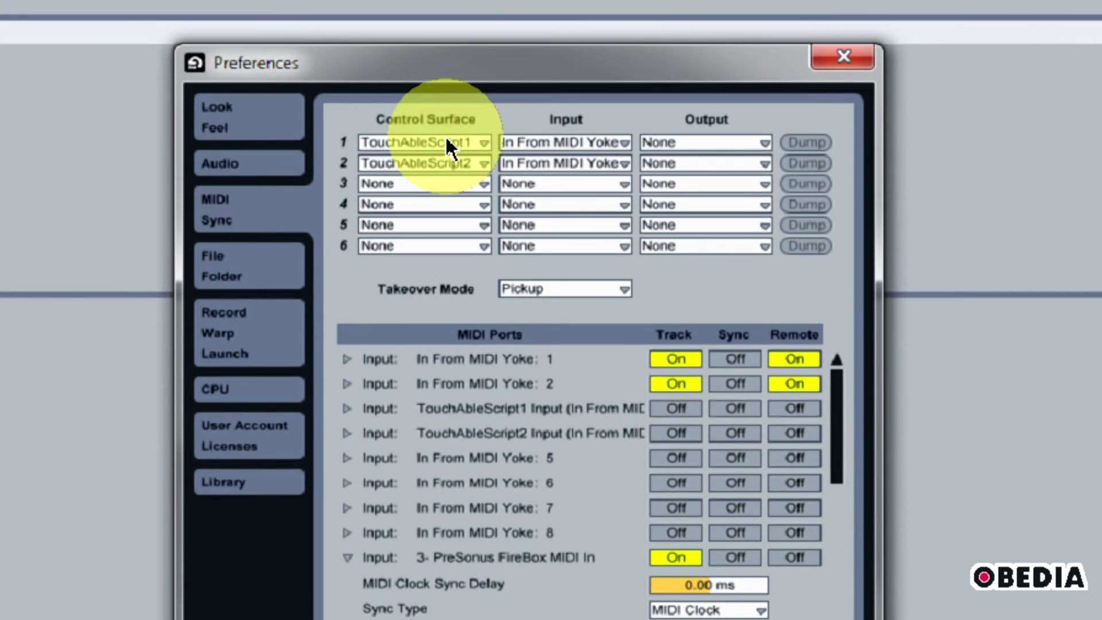
Set control surface slot 1 to TouchAbleScript1
{"action": "left_click", "coordinate": [446, 137]}
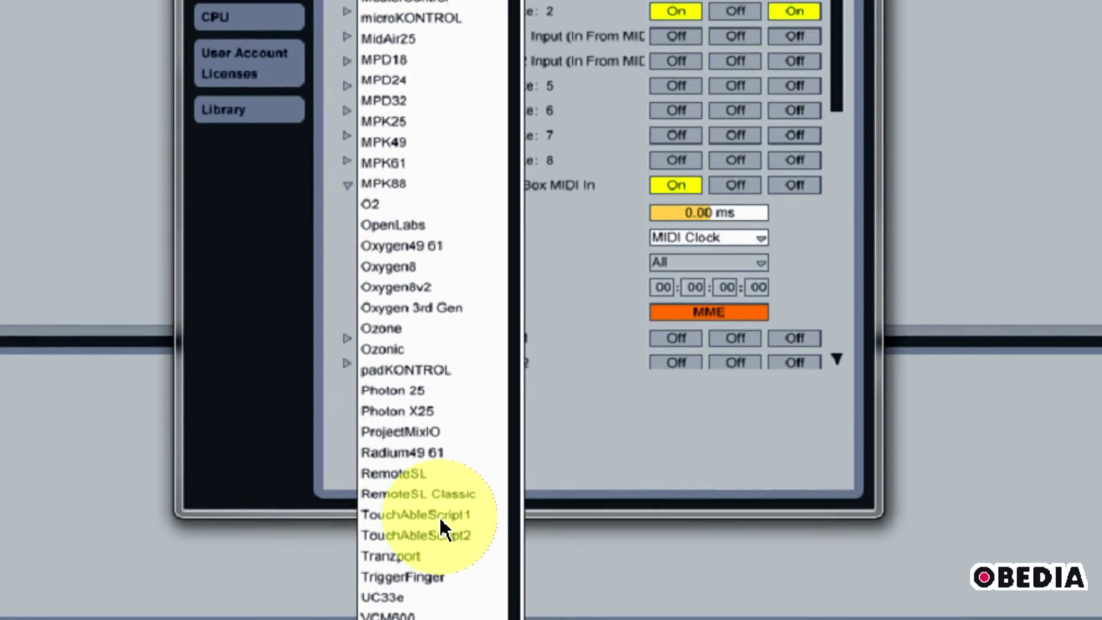
{"action": "left_click", "coordinate": [440, 514]}
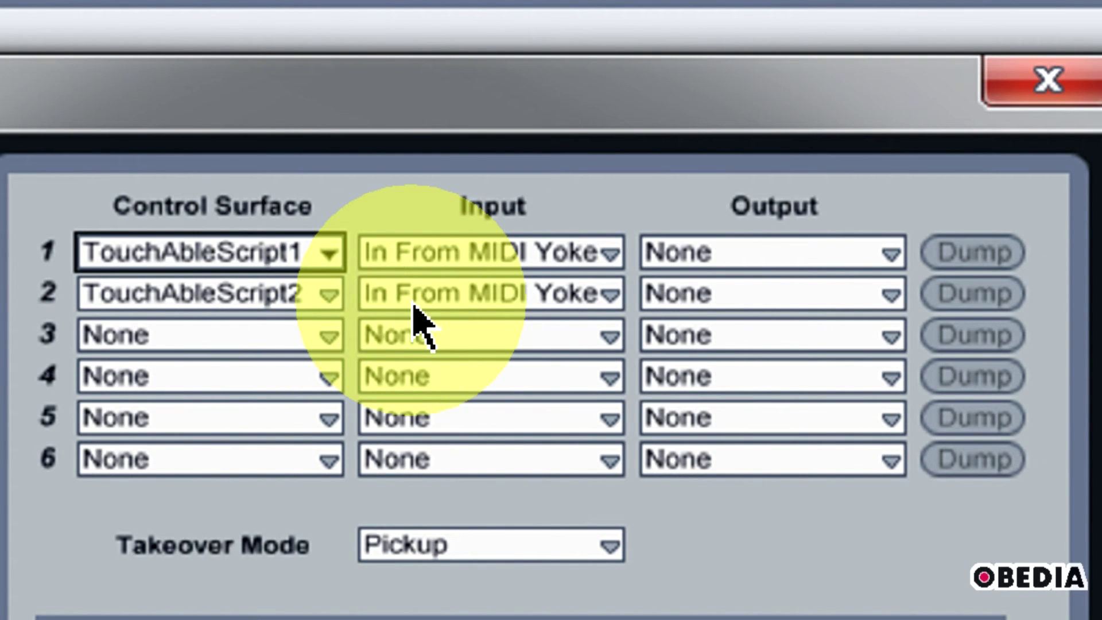
{"action": "left_click", "coordinate": [549, 263]}
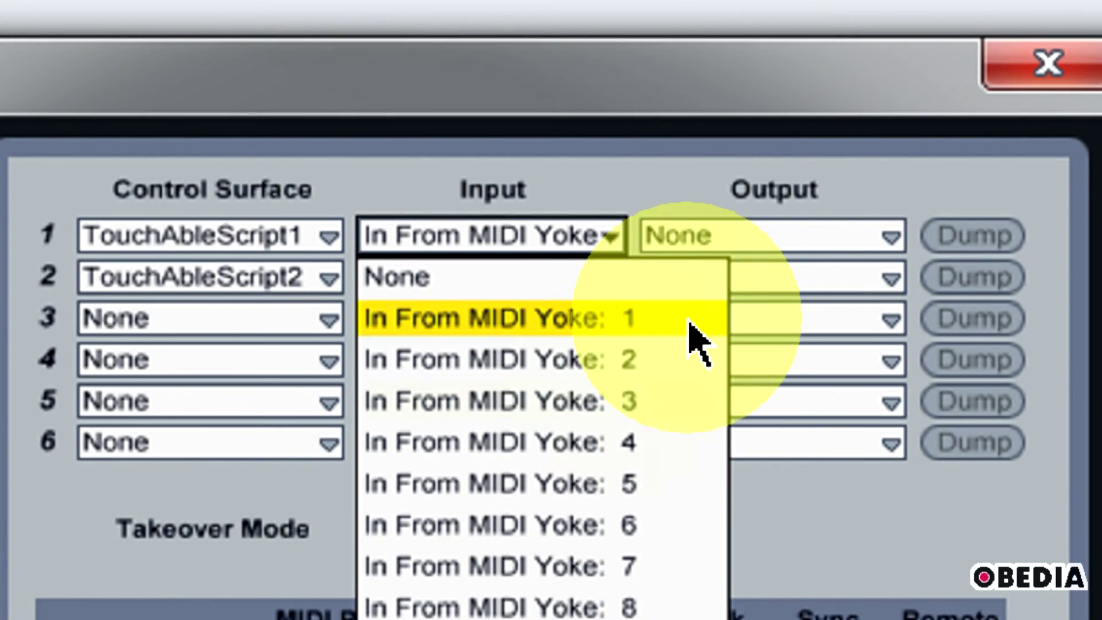
{"action": "left_click", "coordinate": [776, 207]}
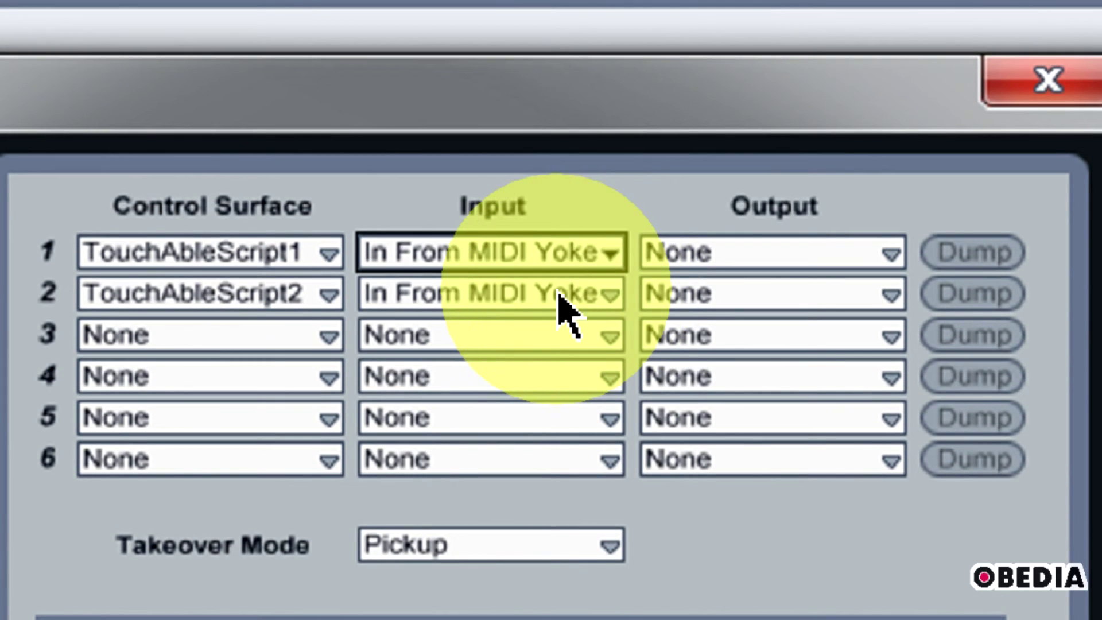
{"action": "left_click", "coordinate": [565, 294]}
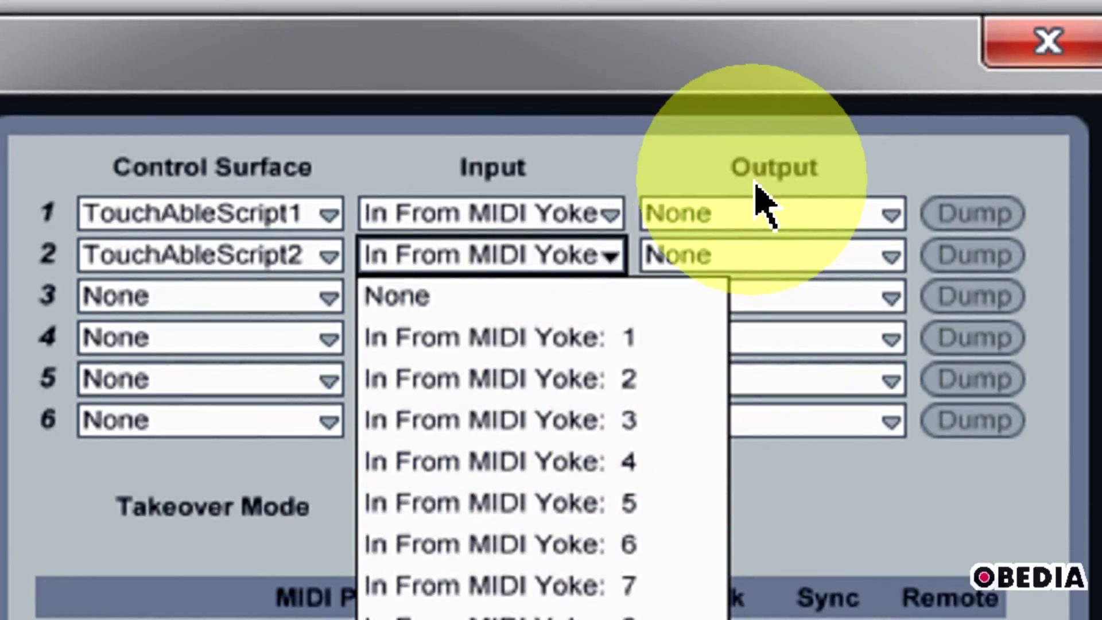
{"action": "left_click", "coordinate": [756, 185]}
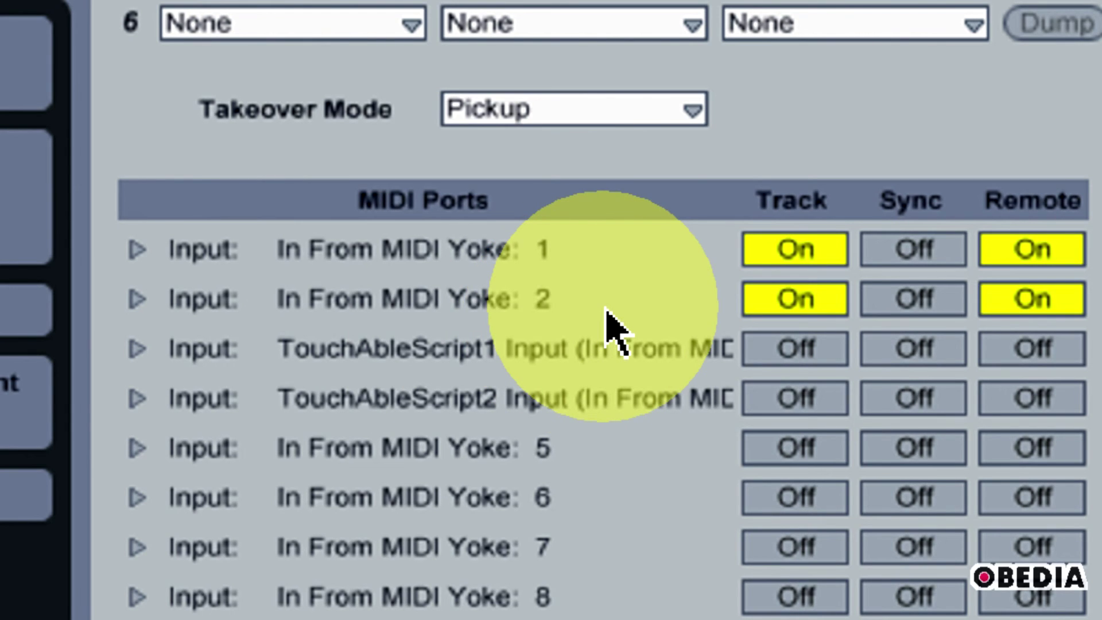
Scroll the MIDI Ports list and close the Preferences window
{"action": "scroll", "coordinate": [566, 437], "scroll_direction": "down", "scroll_amount": 2}
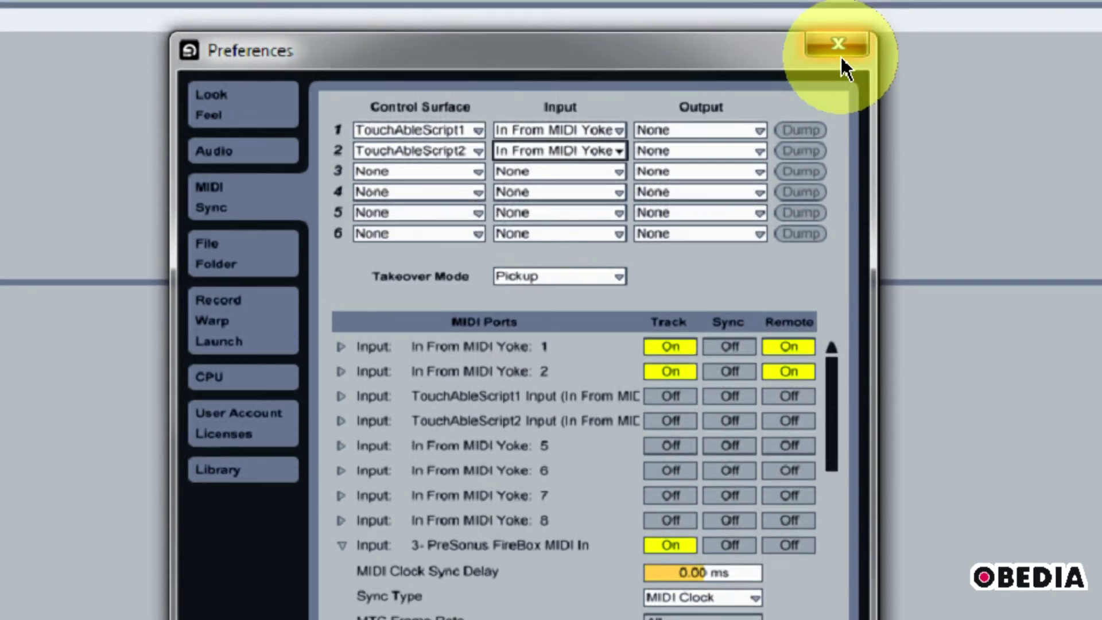
{"action": "left_click", "coordinate": [838, 7]}
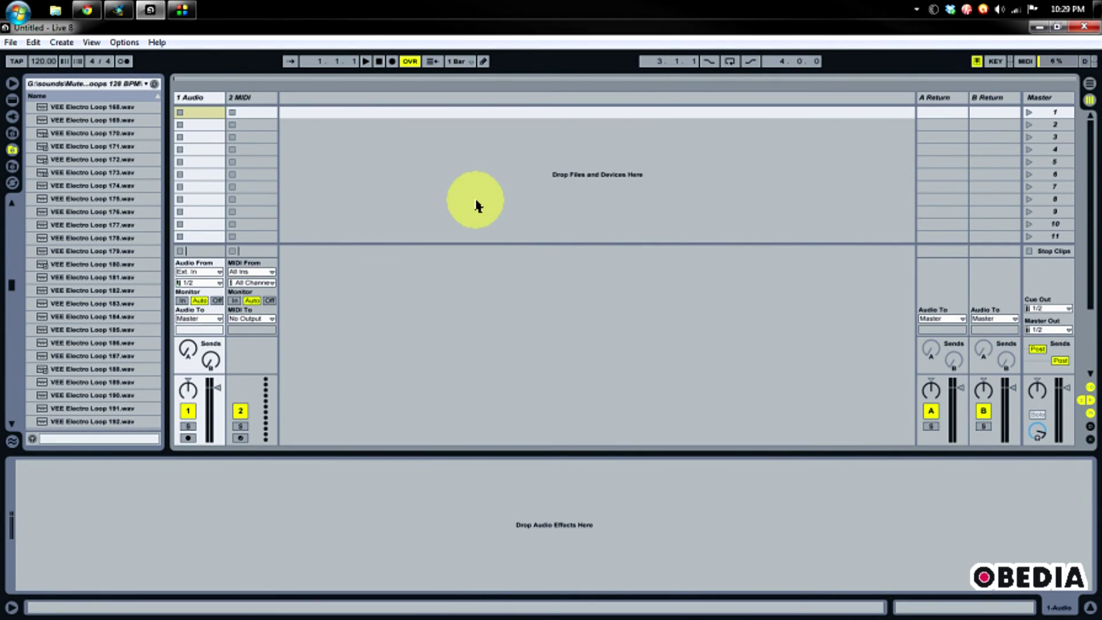